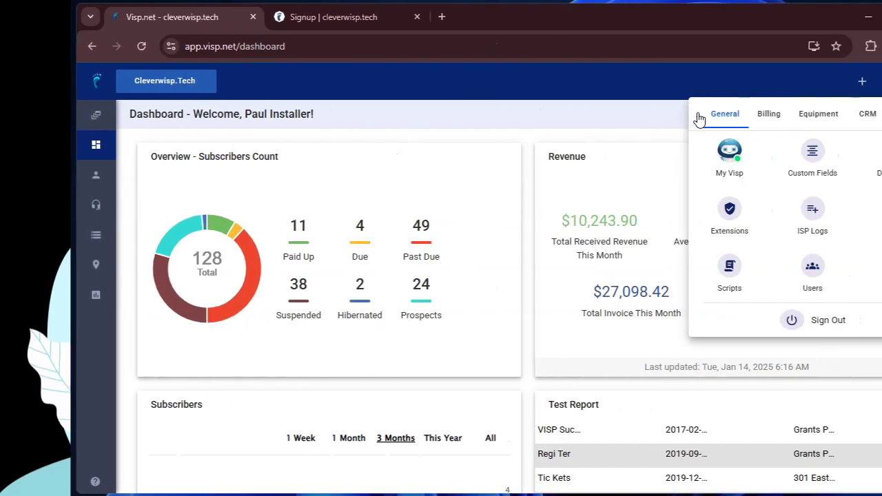
- Open the PaydUp gateway's settings and toggle Require CVV on and off, leaving it off
{"action": "left_click", "coordinate": [770, 114]}
{"action": "left_click", "coordinate": [814, 221]}
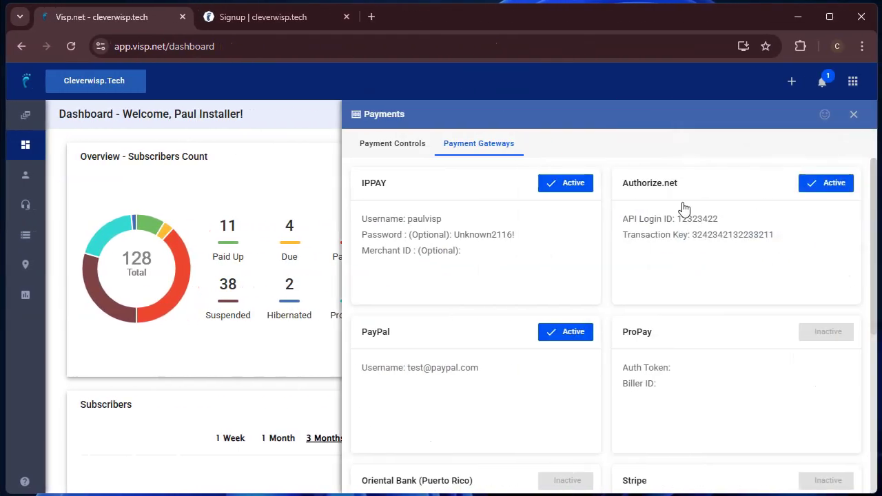
{"action": "scroll", "coordinate": [473, 276], "scroll_direction": "down", "scroll_amount": 6}
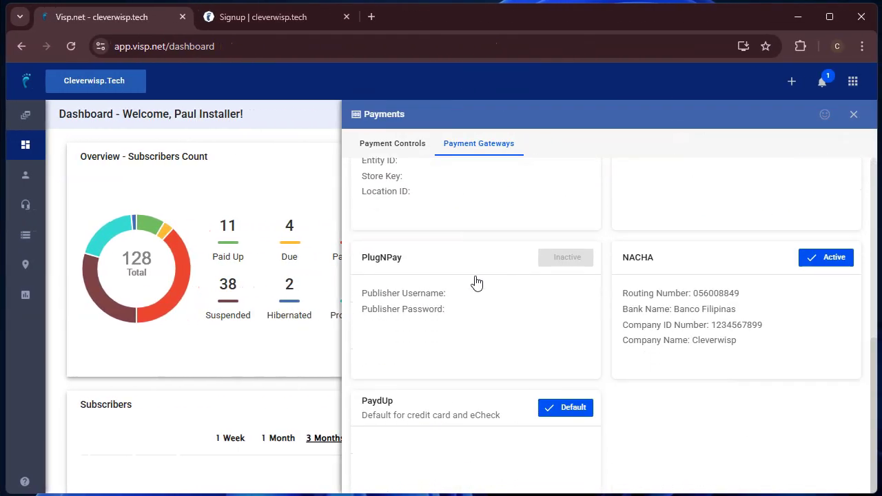
{"action": "left_click", "coordinate": [461, 398]}
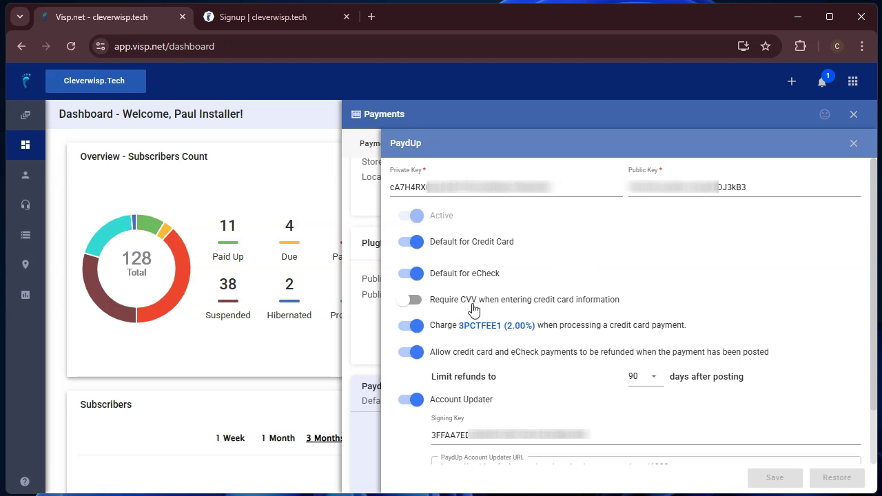
{"action": "left_click", "coordinate": [473, 302]}
{"action": "left_click", "coordinate": [473, 303]}
{"action": "left_click", "coordinate": [473, 303]}
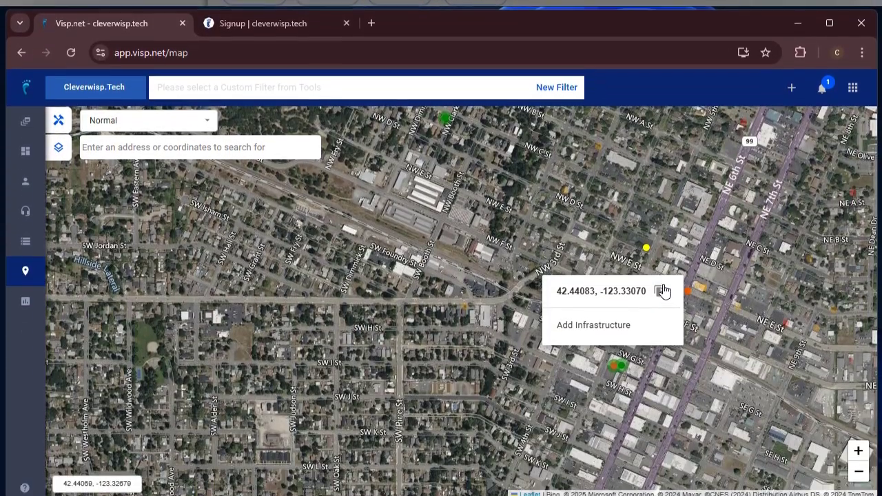
{"action": "left_click", "coordinate": [663, 291]}
{"action": "left_click", "coordinate": [138, 120]}
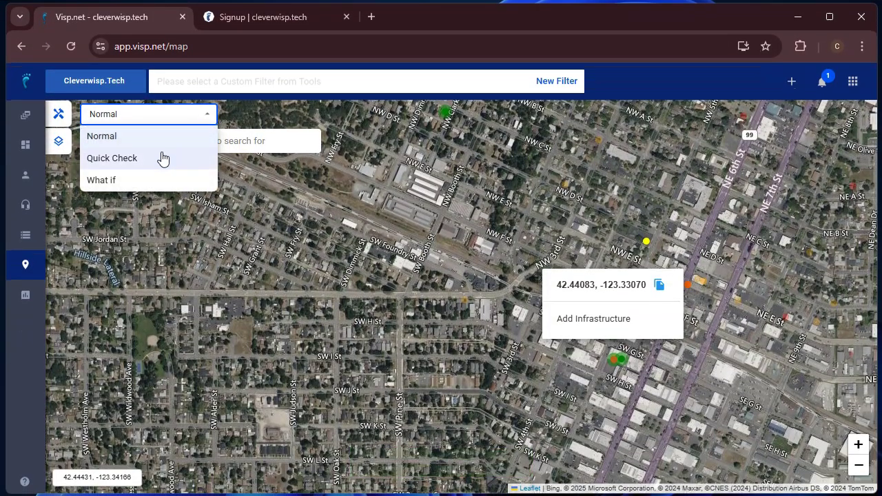
{"action": "left_click", "coordinate": [163, 164]}
{"action": "left_click", "coordinate": [213, 147]}
{"action": "key", "text": "ctrl+v"}
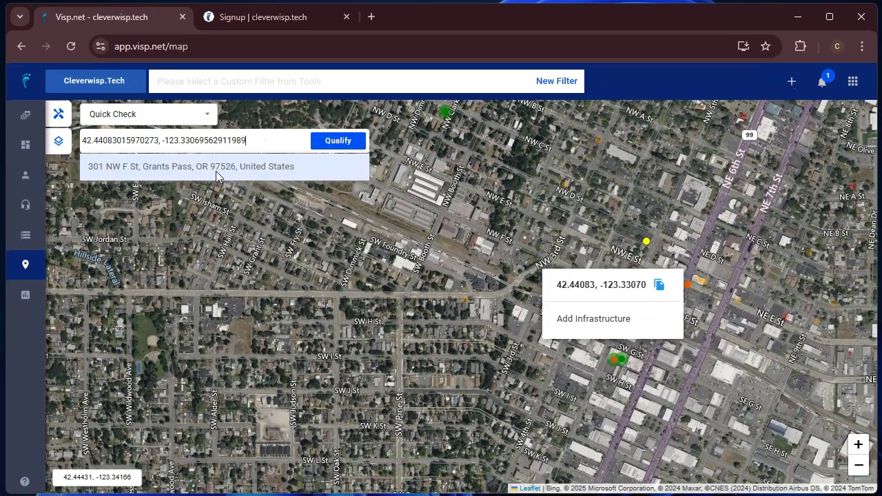
{"action": "left_click", "coordinate": [216, 170]}
{"action": "left_click", "coordinate": [337, 142]}
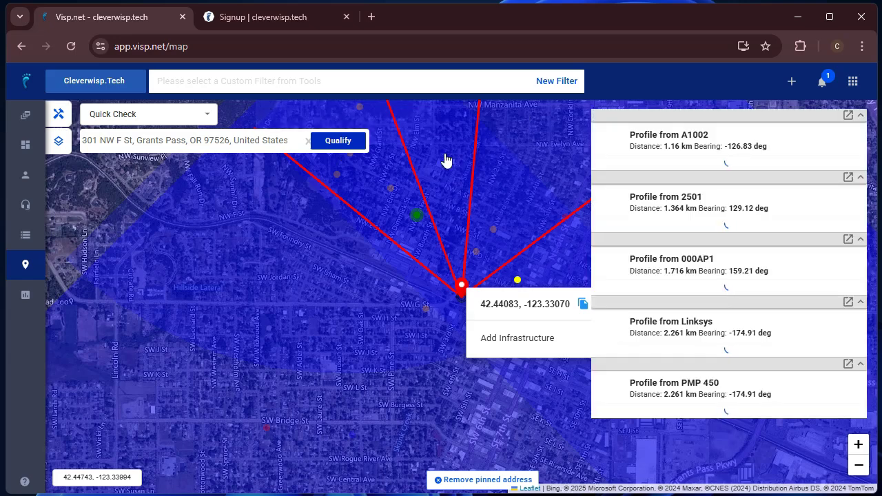
{"action": "left_click", "coordinate": [841, 115]}
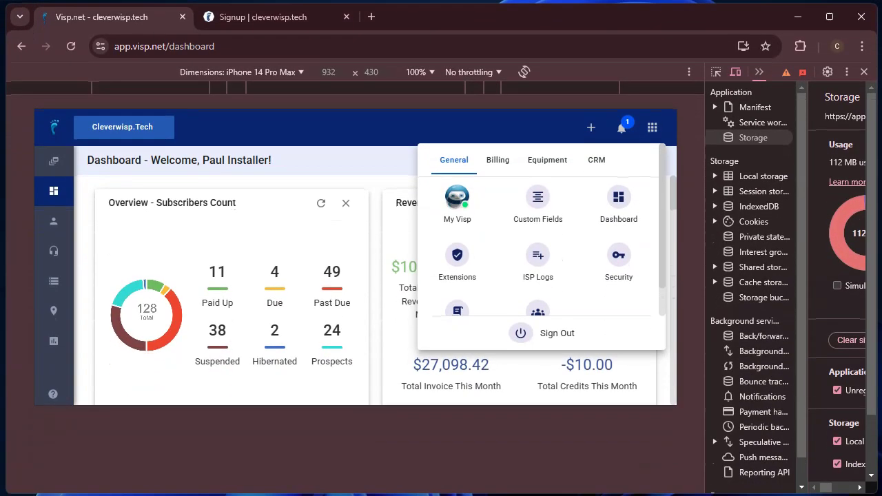
- Expand the company account's Payments, start an E-Check Send Payment form, then move to the dashboard desktop
{"action": "left_click", "coordinate": [457, 255]}
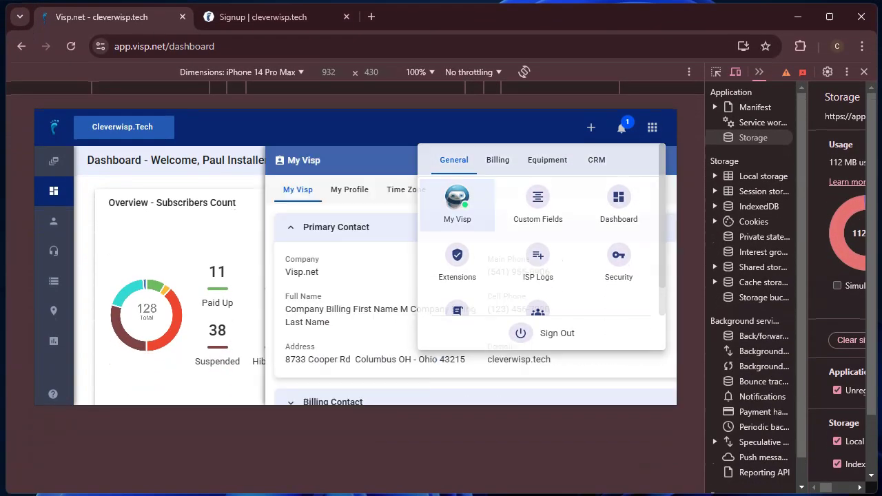
{"action": "scroll", "coordinate": [412, 328], "scroll_direction": "down", "scroll_amount": 3}
{"action": "left_click", "coordinate": [251, 314]}
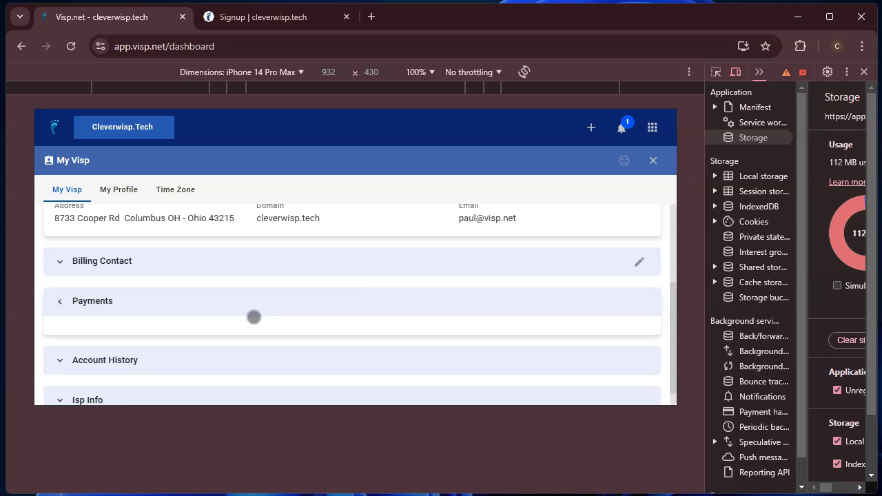
{"action": "scroll", "coordinate": [250, 321], "scroll_direction": "down", "scroll_amount": 4}
{"action": "left_click", "coordinate": [106, 370]}
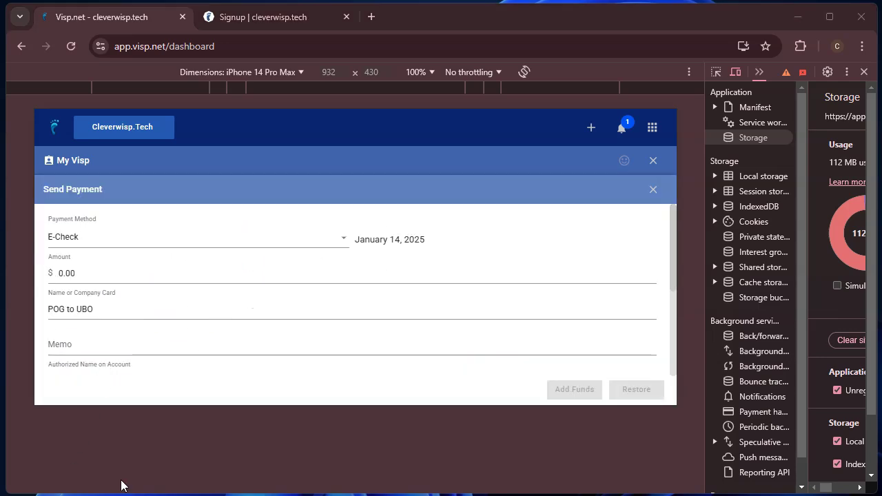
{"action": "key", "text": "ctrl+super+Right"}
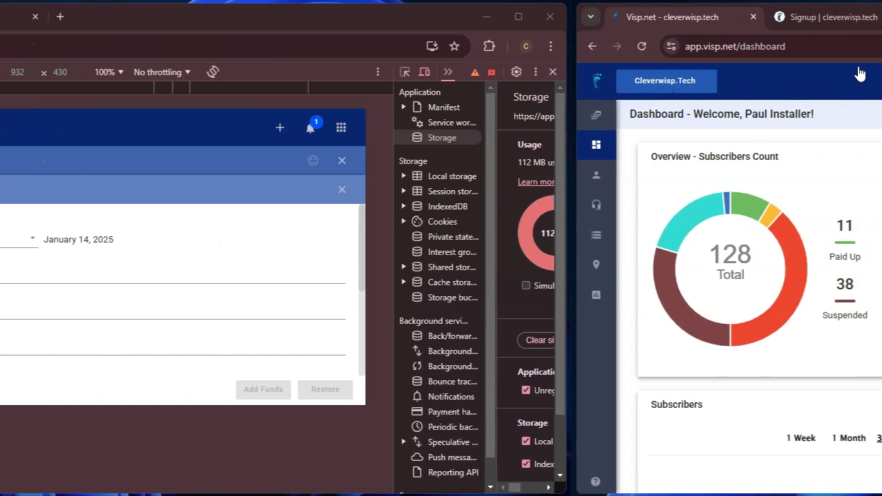
- Show the Google Account extension's calendar scheduling and Cloud credentials settings from the Legacy Extensions list
{"action": "left_click", "coordinate": [852, 84]}
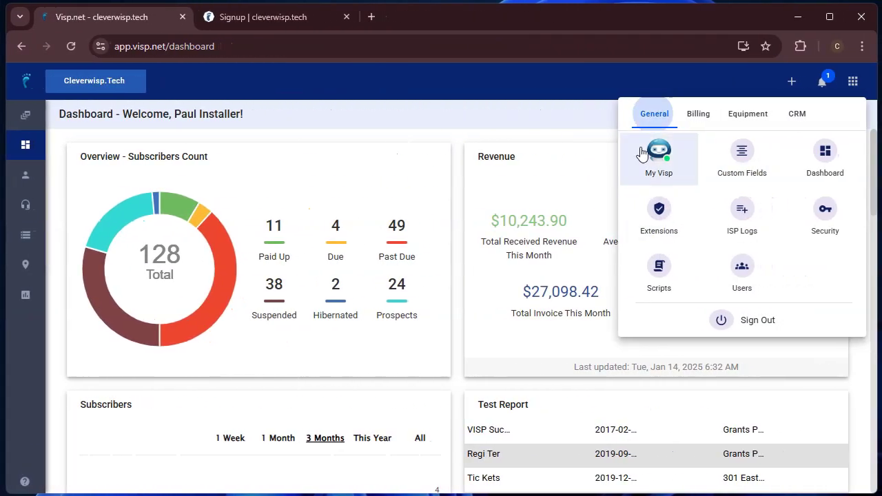
{"action": "left_click", "coordinate": [670, 213]}
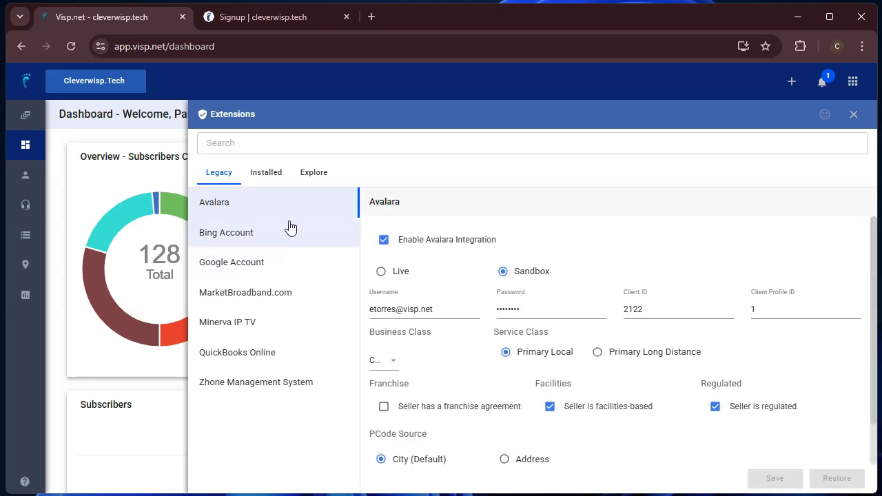
{"action": "left_click", "coordinate": [277, 268]}
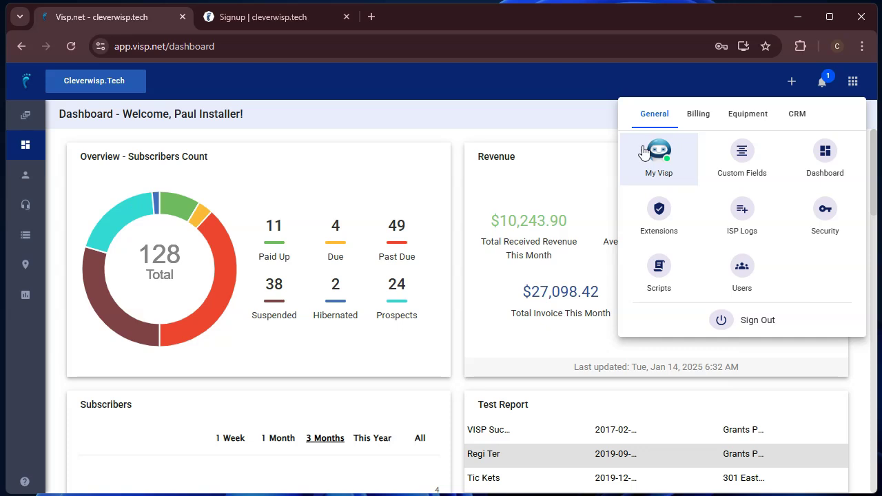
- Open the My Visp account panel's user profile form and scroll down through it
{"action": "left_click", "coordinate": [659, 104]}
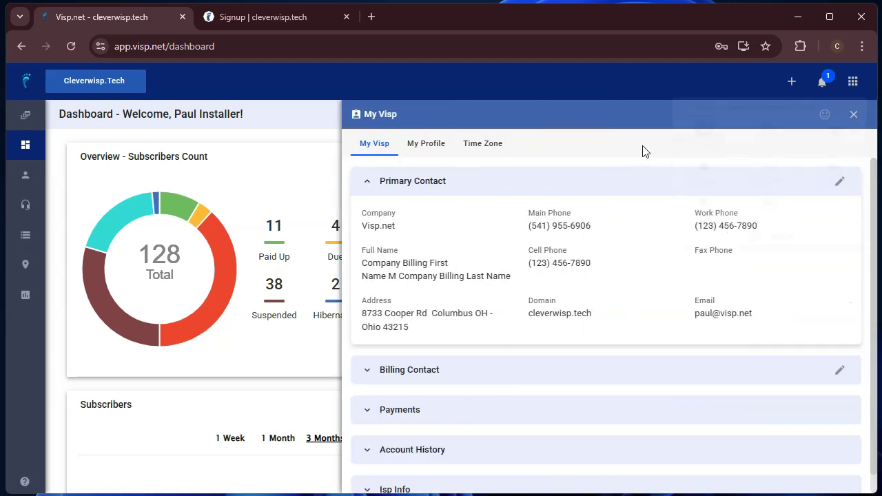
{"action": "left_click", "coordinate": [437, 146]}
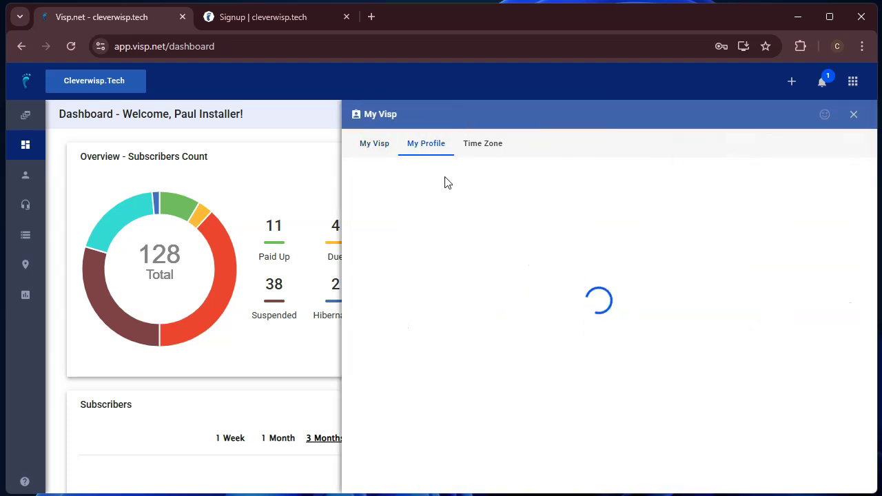
{"action": "scroll", "coordinate": [486, 352], "scroll_direction": "down", "scroll_amount": 2}
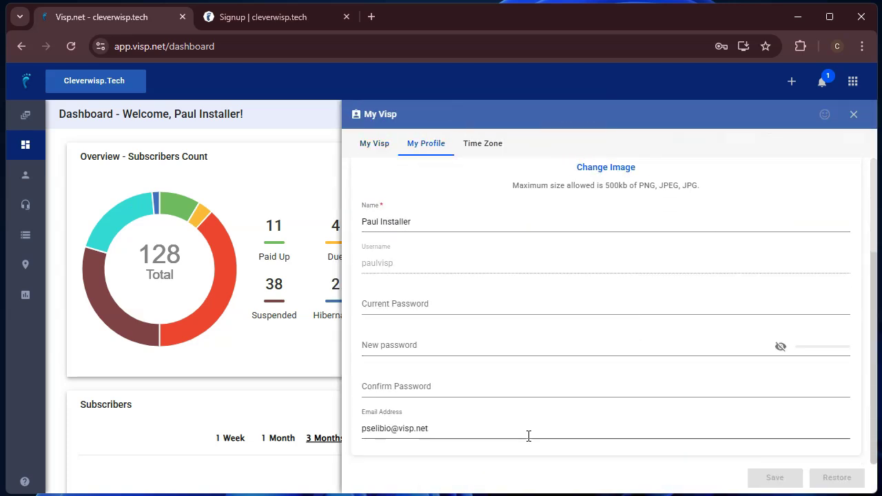
{"action": "left_click", "coordinate": [344, 495]}
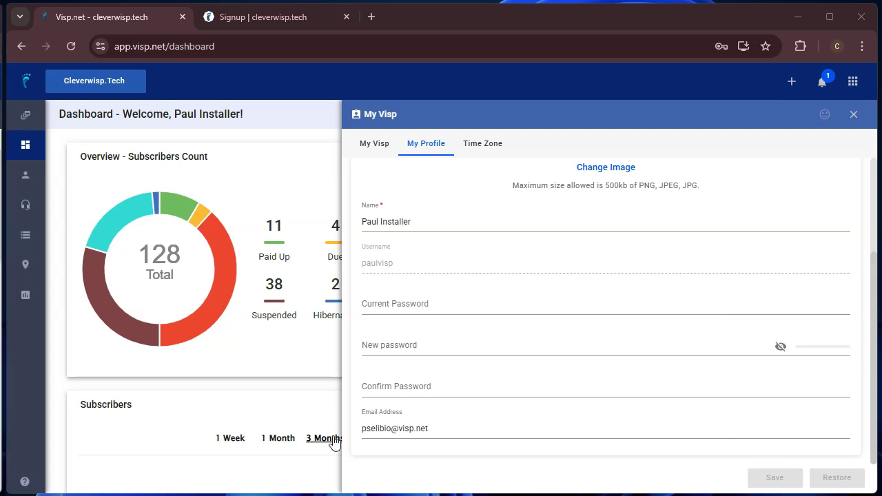
- Show the account's Upcoming Invoice line items, then highlight the portal's extra 2% card fee note
{"action": "left_click", "coordinate": [263, 312]}
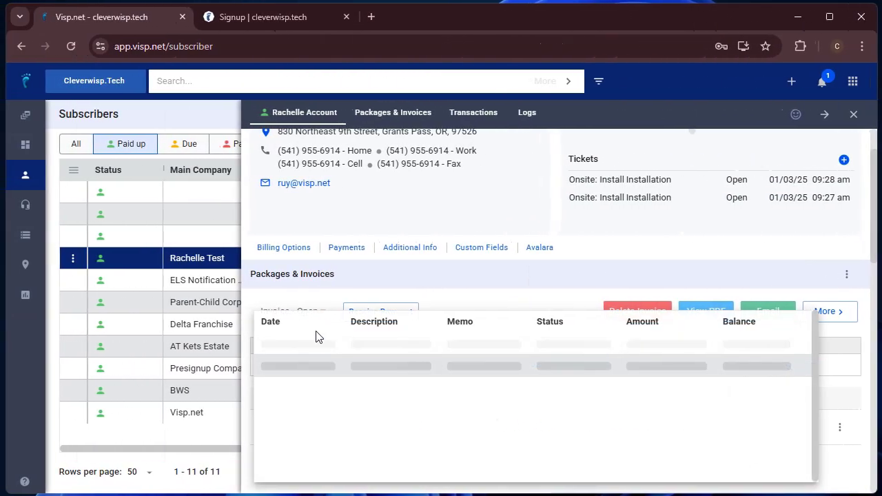
{"action": "left_click", "coordinate": [318, 344]}
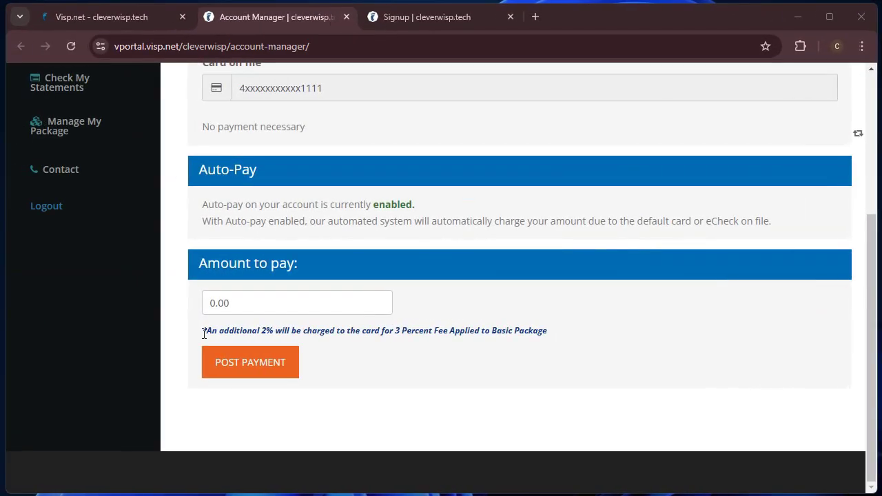
{"action": "left_click_drag", "start_coordinate": [204, 334], "coordinate": [609, 345]}
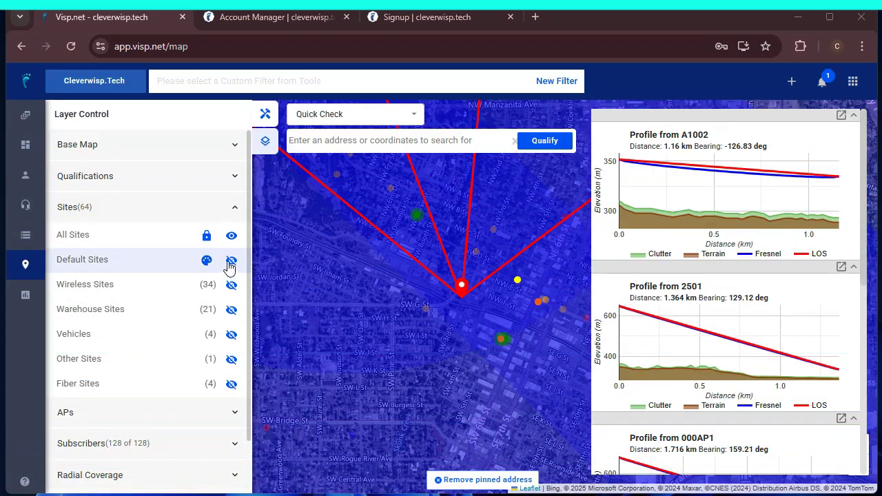
- Toggle the Default Sites layer markers on the coverage map on, then off again
{"action": "left_click", "coordinate": [231, 263]}
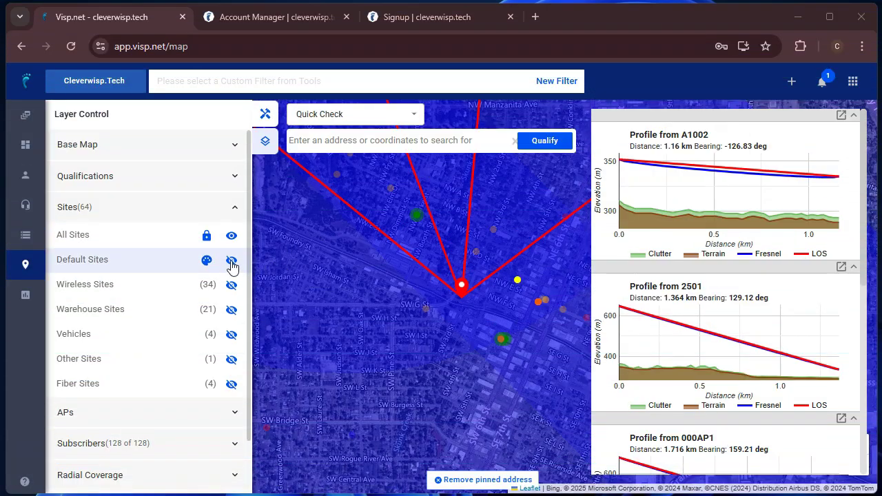
{"action": "left_click", "coordinate": [231, 262]}
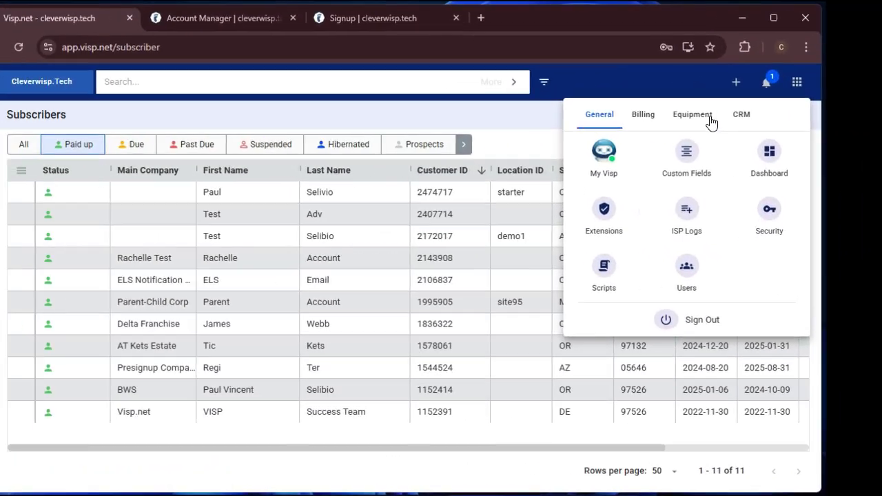
- Filter billing items to packages, open Bundled Package 1, and review its Rates and Package Item tabs
{"action": "left_click", "coordinate": [644, 114]}
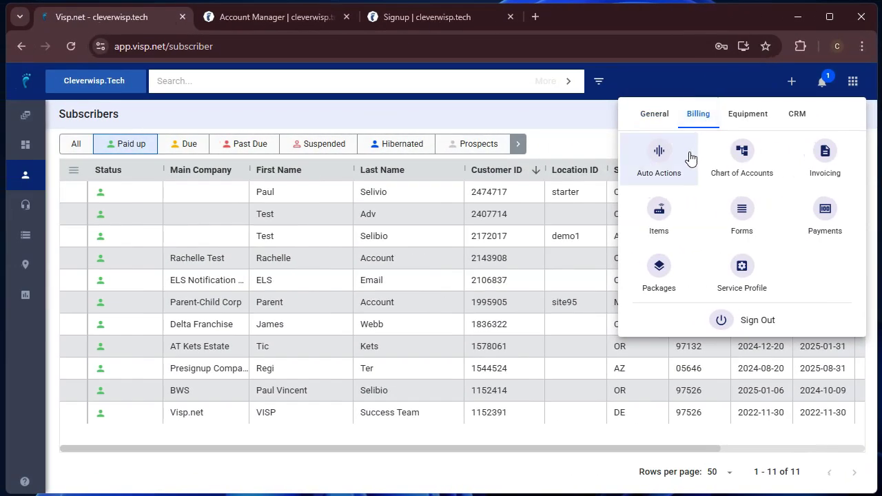
{"action": "left_click", "coordinate": [611, 214]}
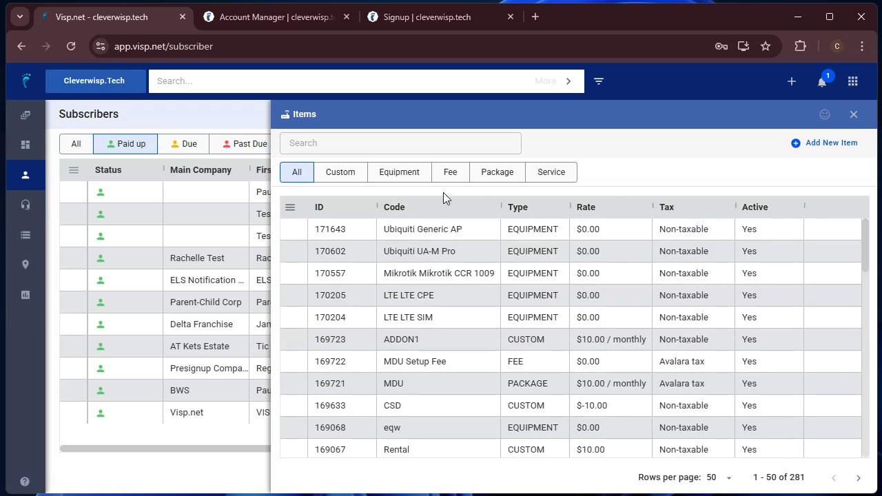
{"action": "left_click", "coordinate": [498, 176]}
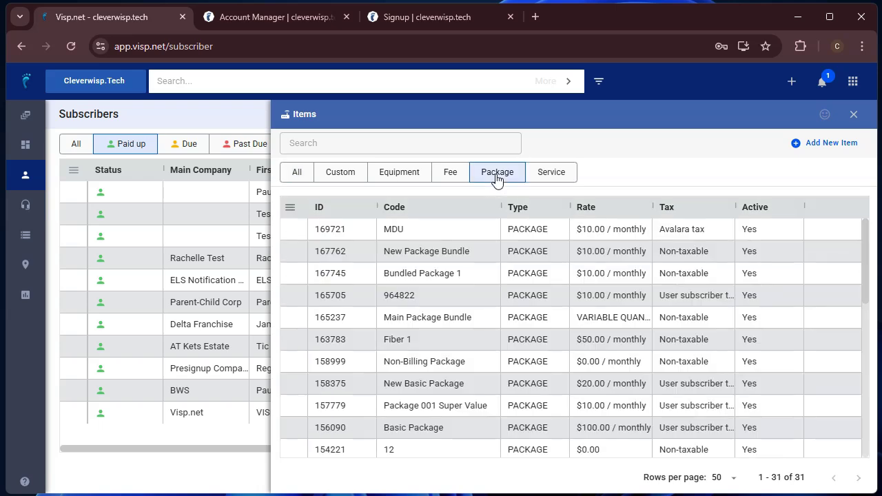
{"action": "left_click", "coordinate": [438, 274]}
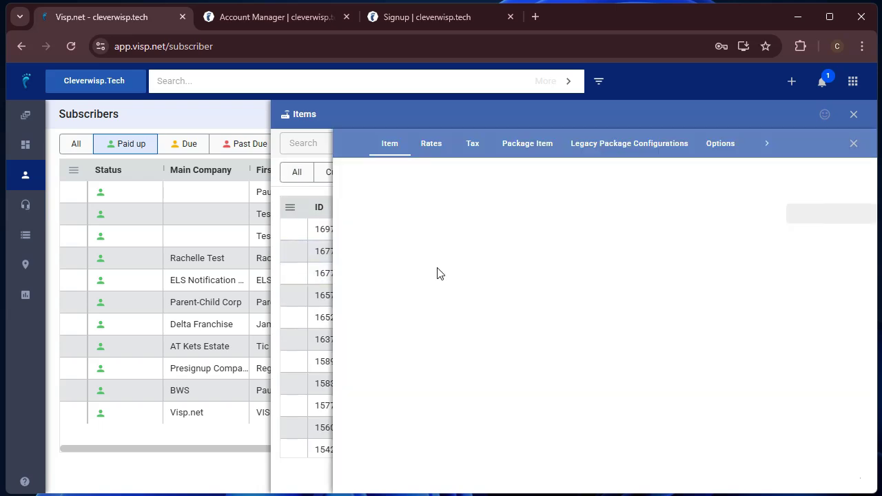
{"action": "left_click", "coordinate": [441, 148]}
{"action": "left_click", "coordinate": [525, 145]}
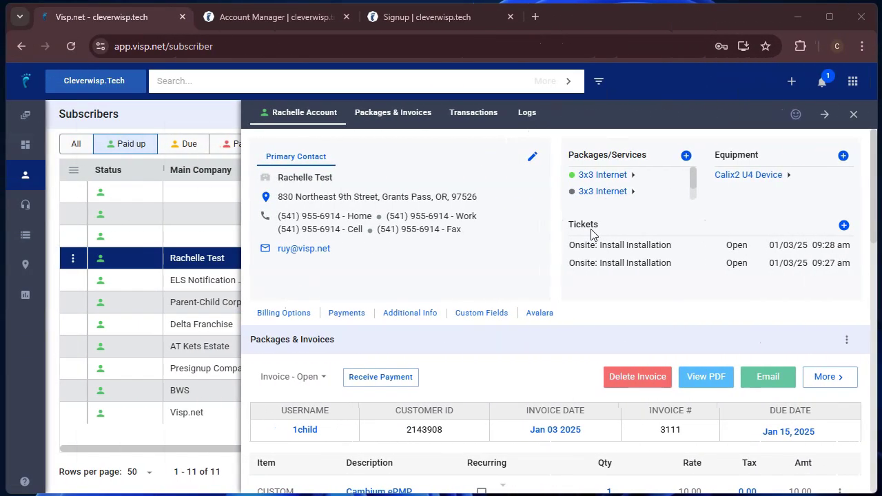
- Start a blank email to the Paid-up subscriber list via Send Message, then return to the dashboard desktop
{"action": "left_click", "coordinate": [591, 235]}
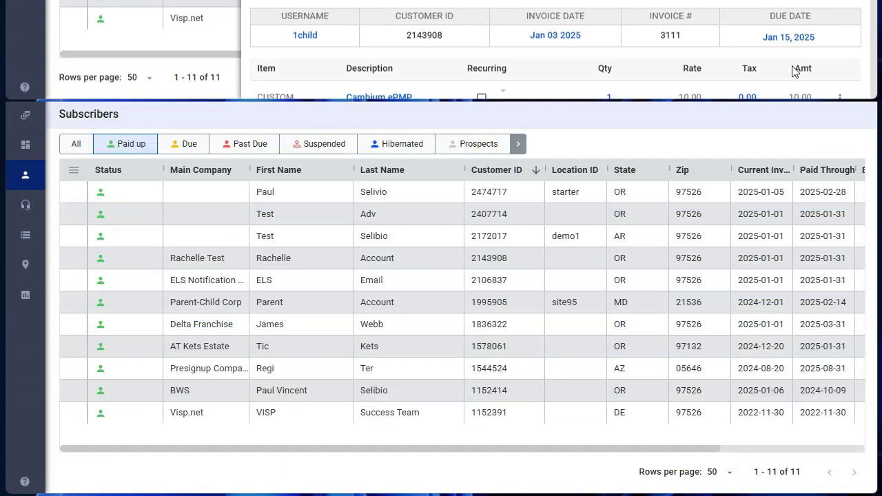
{"action": "left_click", "coordinate": [788, 82]}
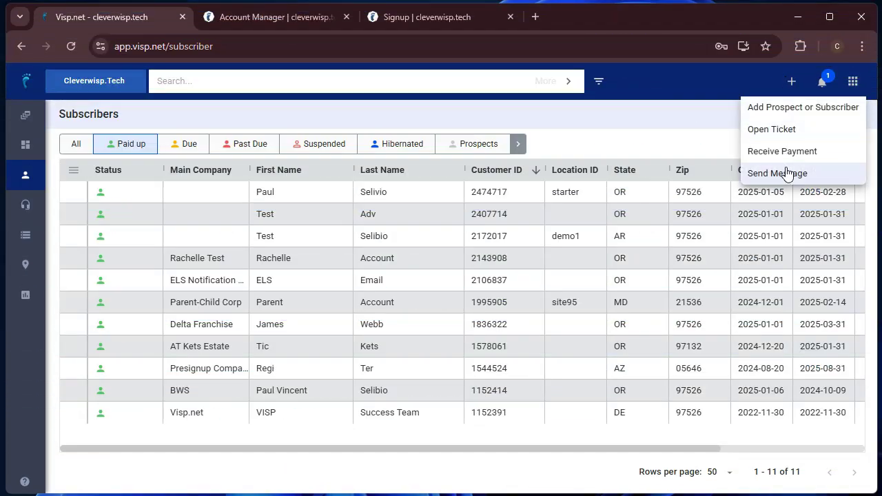
{"action": "left_click", "coordinate": [786, 174]}
{"action": "left_click_drag", "start_coordinate": [60, 472], "coordinate": [166, 465]}
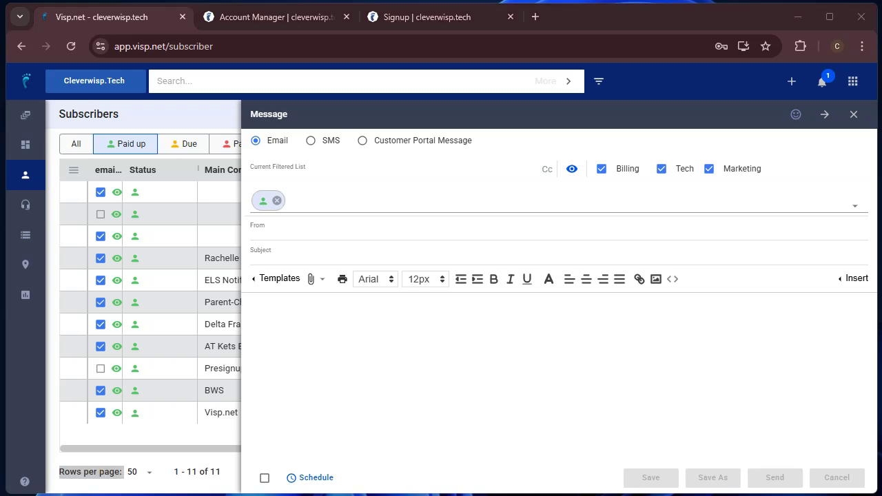
{"action": "key", "text": "ctrl+super+Left"}
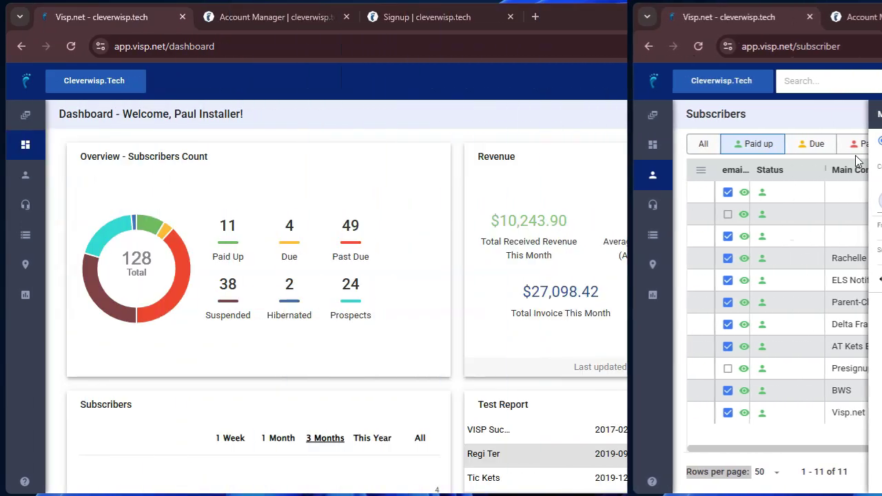
{"action": "left_click", "coordinate": [861, 122]}
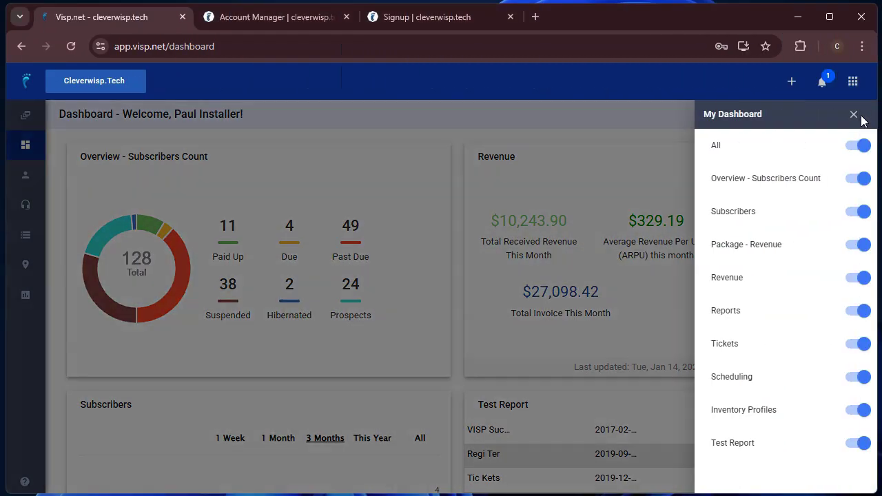
{"action": "left_click", "coordinate": [855, 116]}
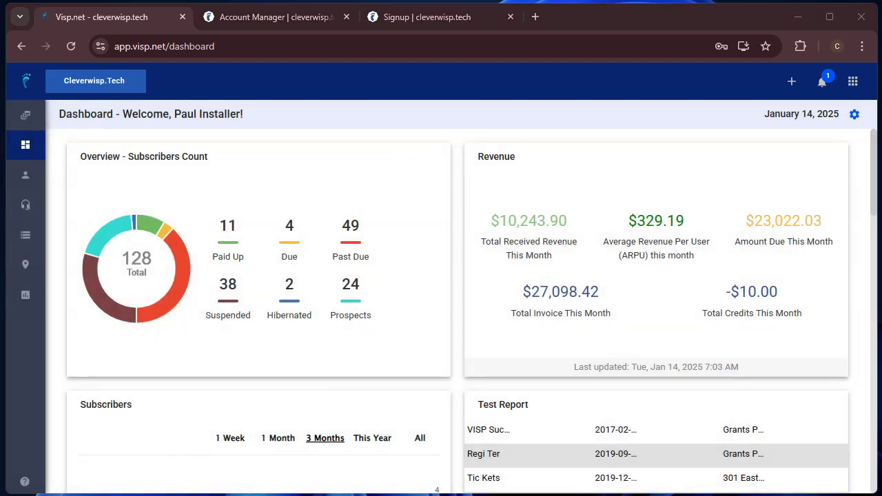
{"action": "scroll", "coordinate": [458, 297], "scroll_direction": "down", "scroll_amount": 8}
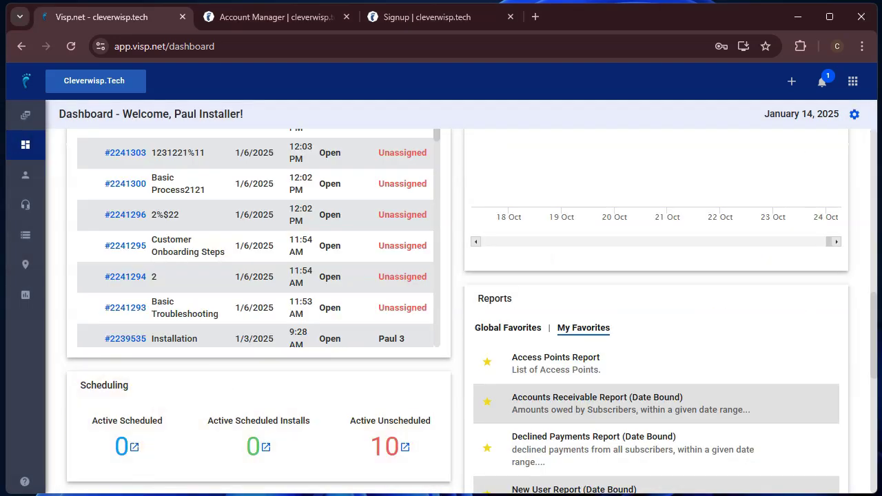